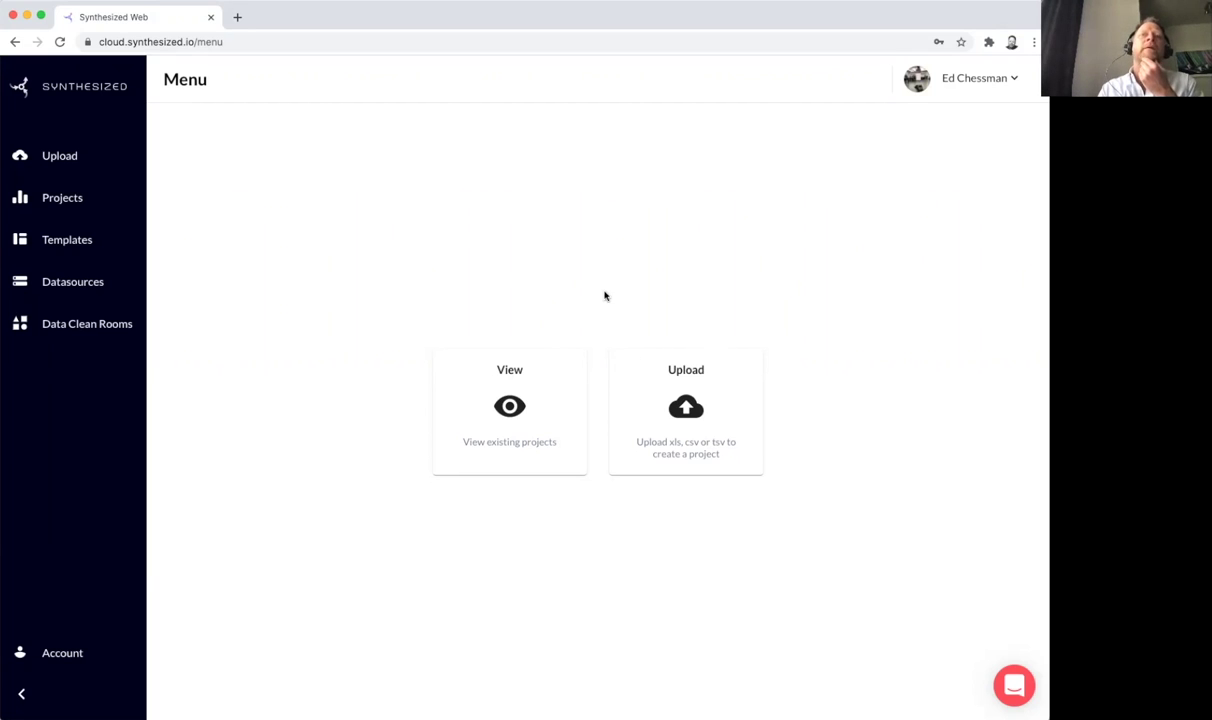
Step: Review the available datasources, and create a new project from the Credit scoring template
{"action": "left_click", "coordinate": [88, 281]}
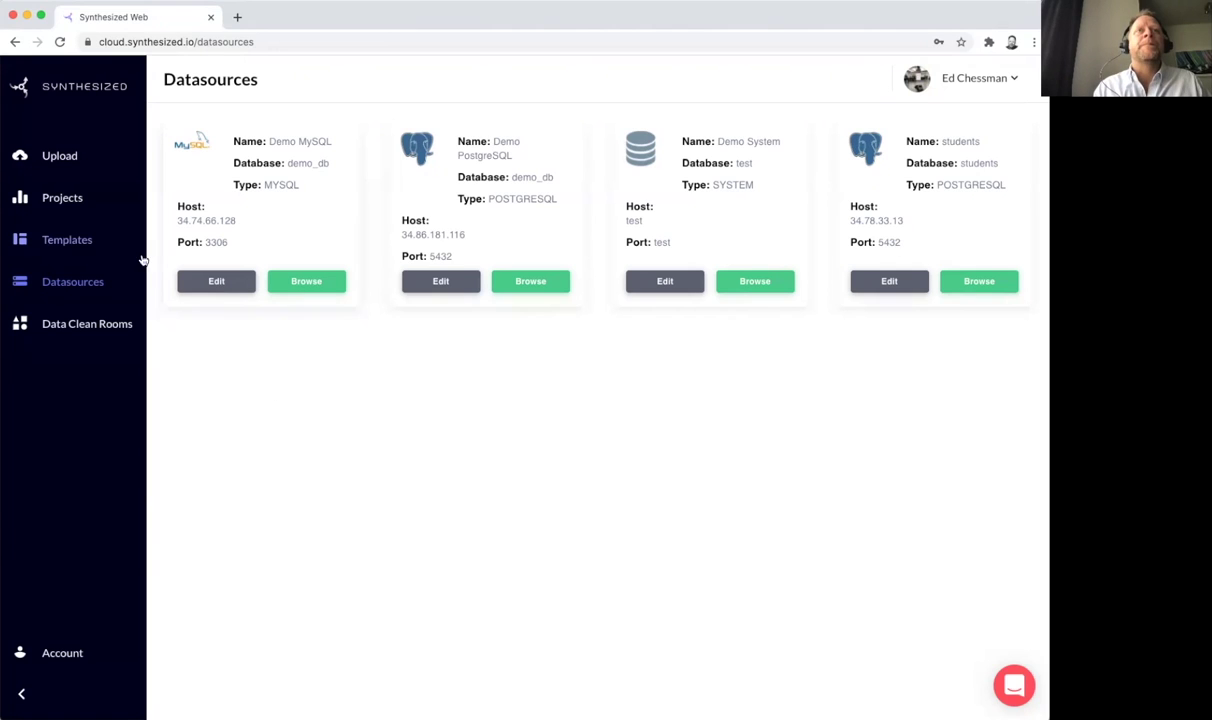
{"action": "left_click", "coordinate": [85, 236]}
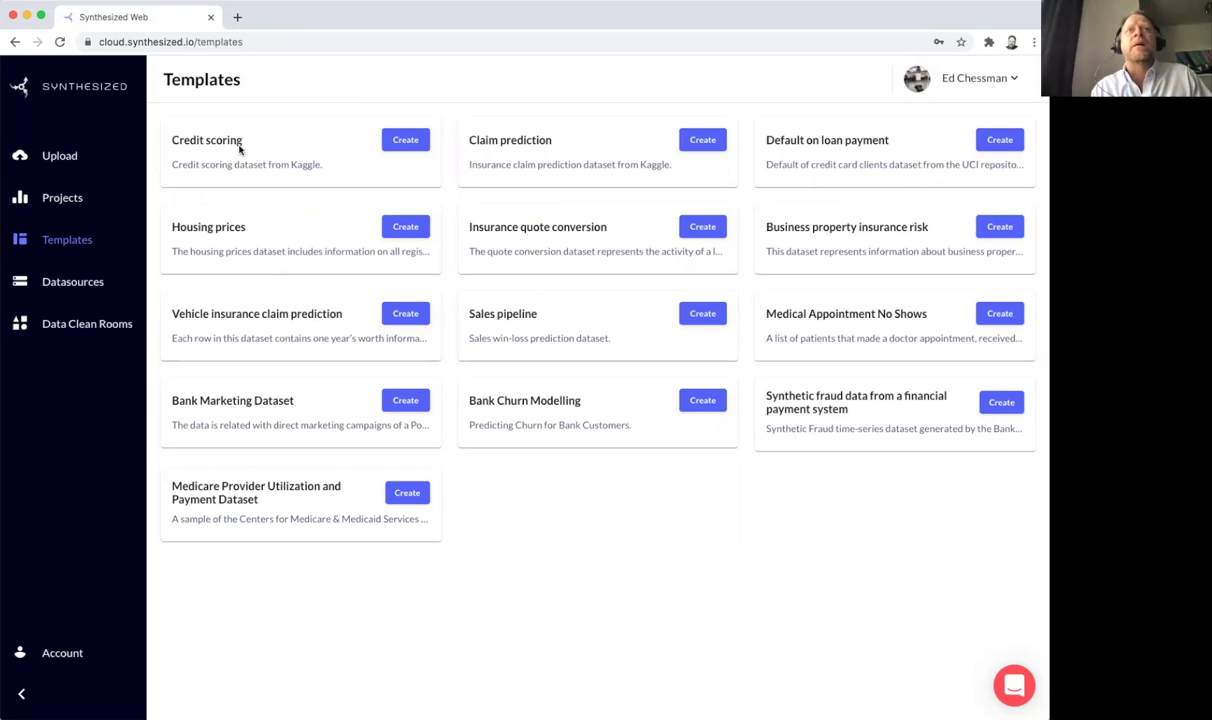
{"action": "left_click", "coordinate": [401, 145]}
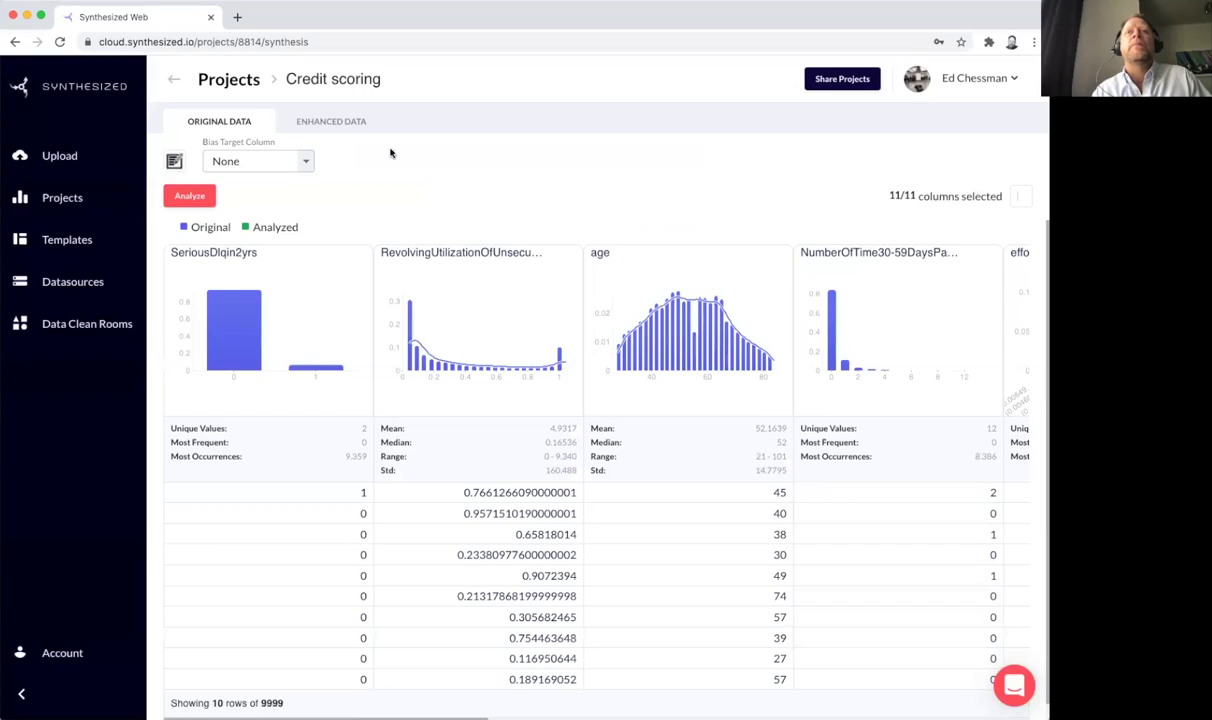
Step: Examine the column distributions and sample rows of the original data, and the columns available as bias target
{"action": "scroll", "coordinate": [728, 341], "scroll_direction": "right", "scroll_amount": 4}
{"action": "scroll", "coordinate": [728, 341], "scroll_direction": "right", "scroll_amount": 15}
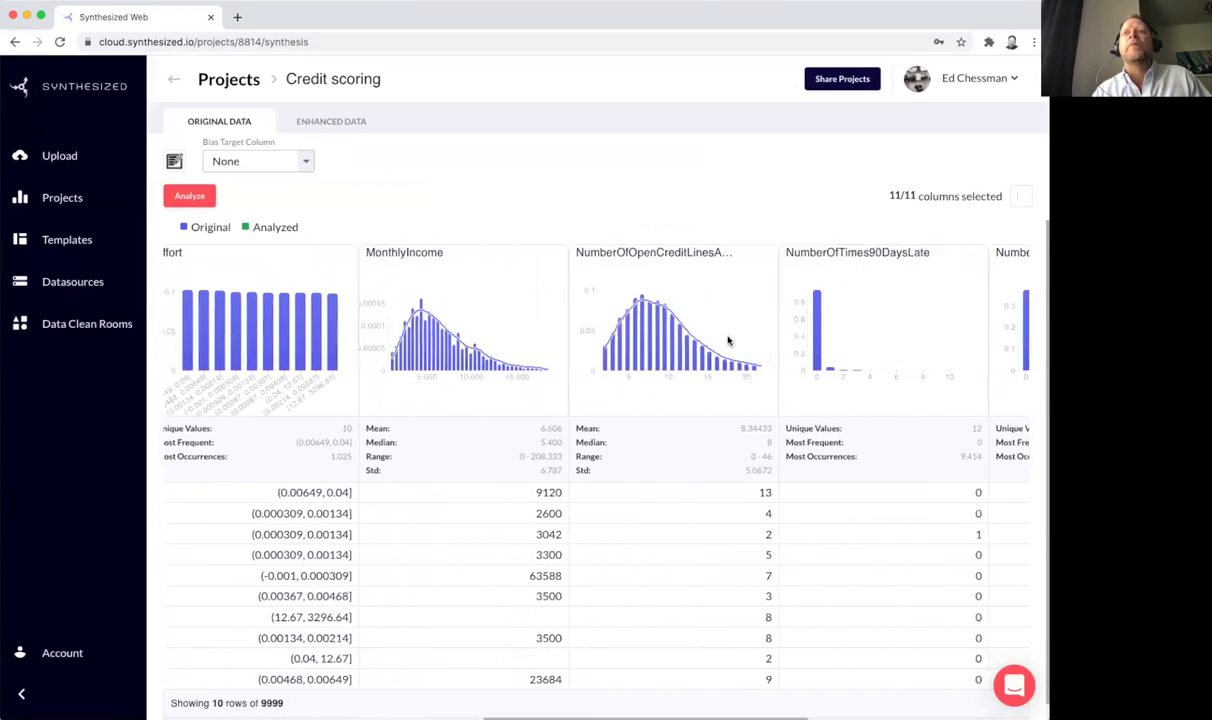
{"action": "scroll", "coordinate": [658, 343], "scroll_direction": "left", "scroll_amount": 20}
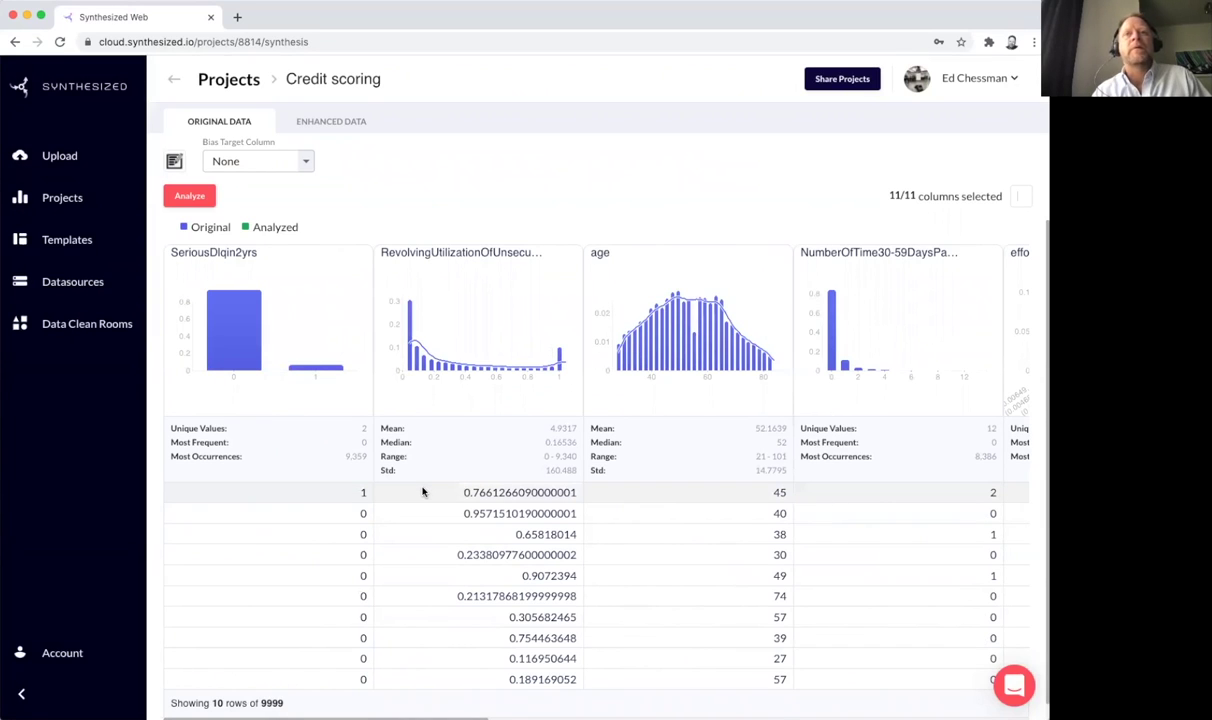
{"action": "scroll", "coordinate": [414, 530], "scroll_direction": "down", "scroll_amount": 1}
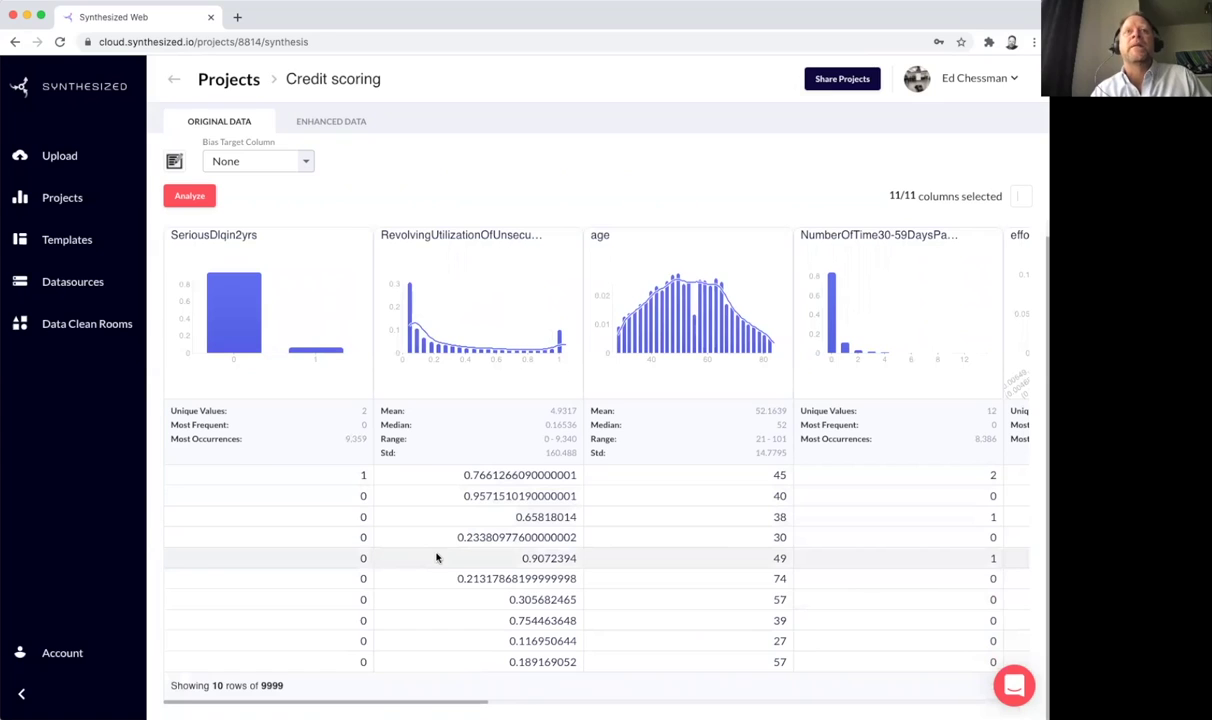
{"action": "scroll", "coordinate": [436, 557], "scroll_direction": "up", "scroll_amount": 1}
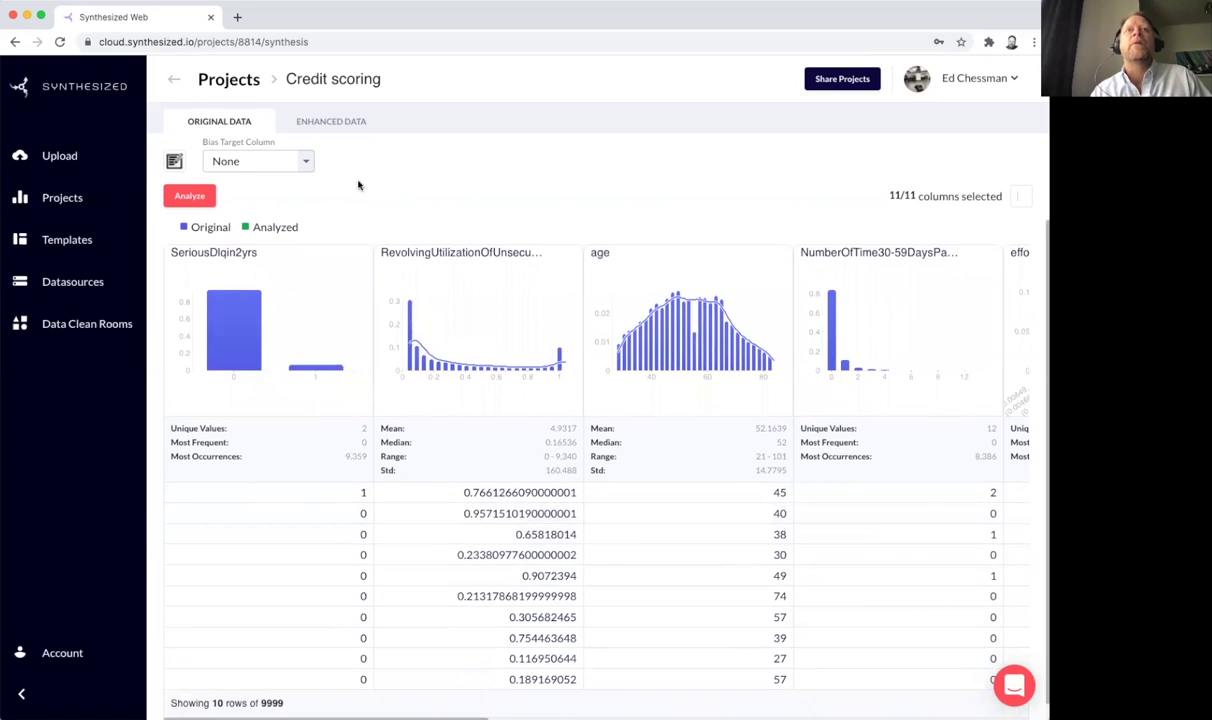
{"action": "left_click", "coordinate": [307, 164]}
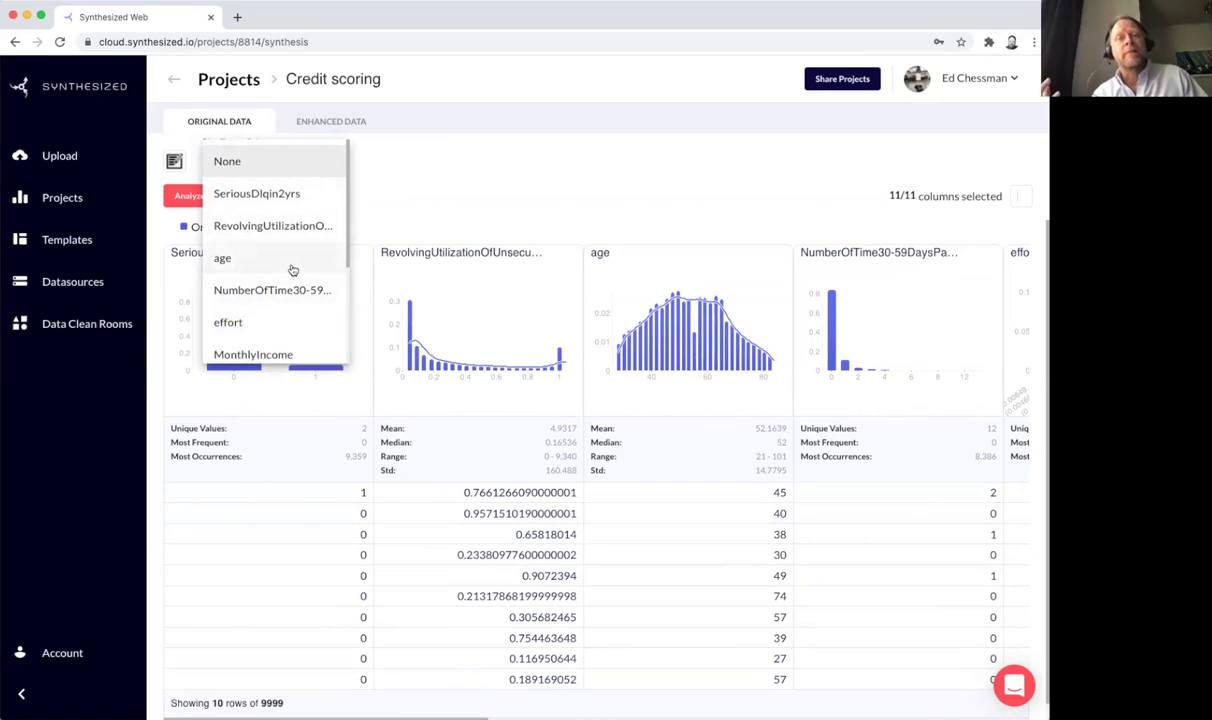
{"action": "left_click", "coordinate": [462, 210]}
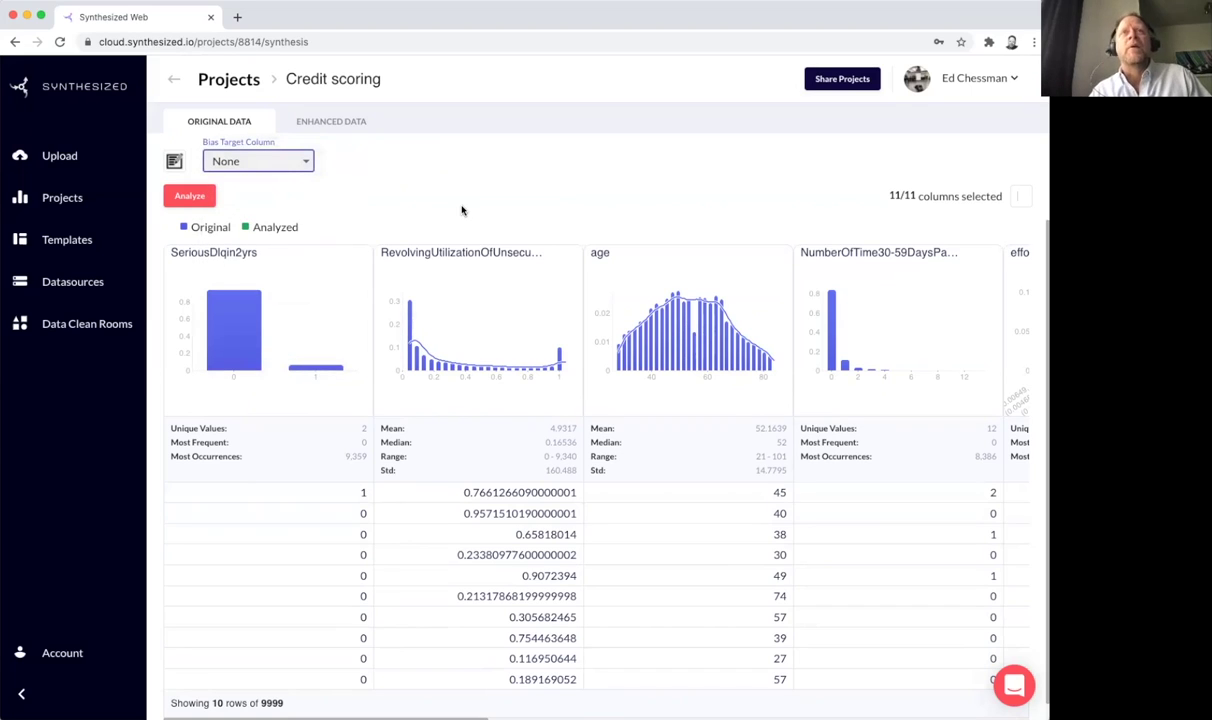
Step: Analyze all columns of the credit scoring data with no bias target, and compare the original and analyzed distributions
{"action": "left_click", "coordinate": [189, 196]}
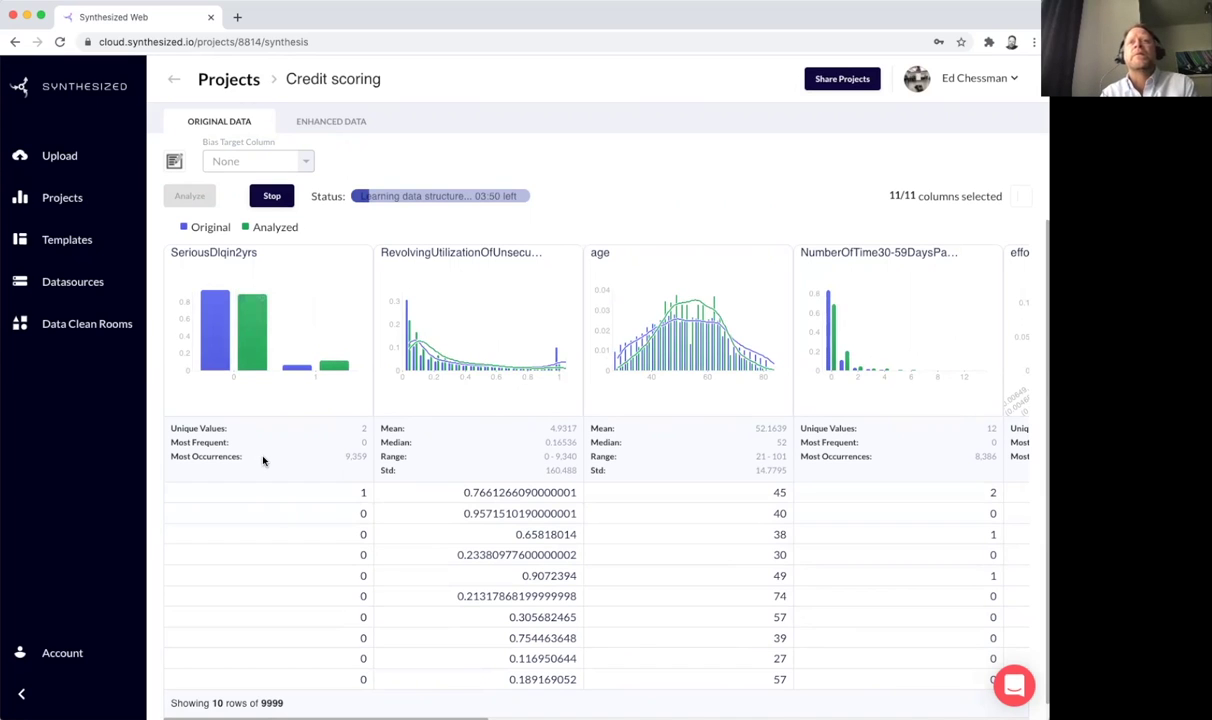
{"action": "scroll", "coordinate": [680, 350], "scroll_direction": "right", "scroll_amount": 5}
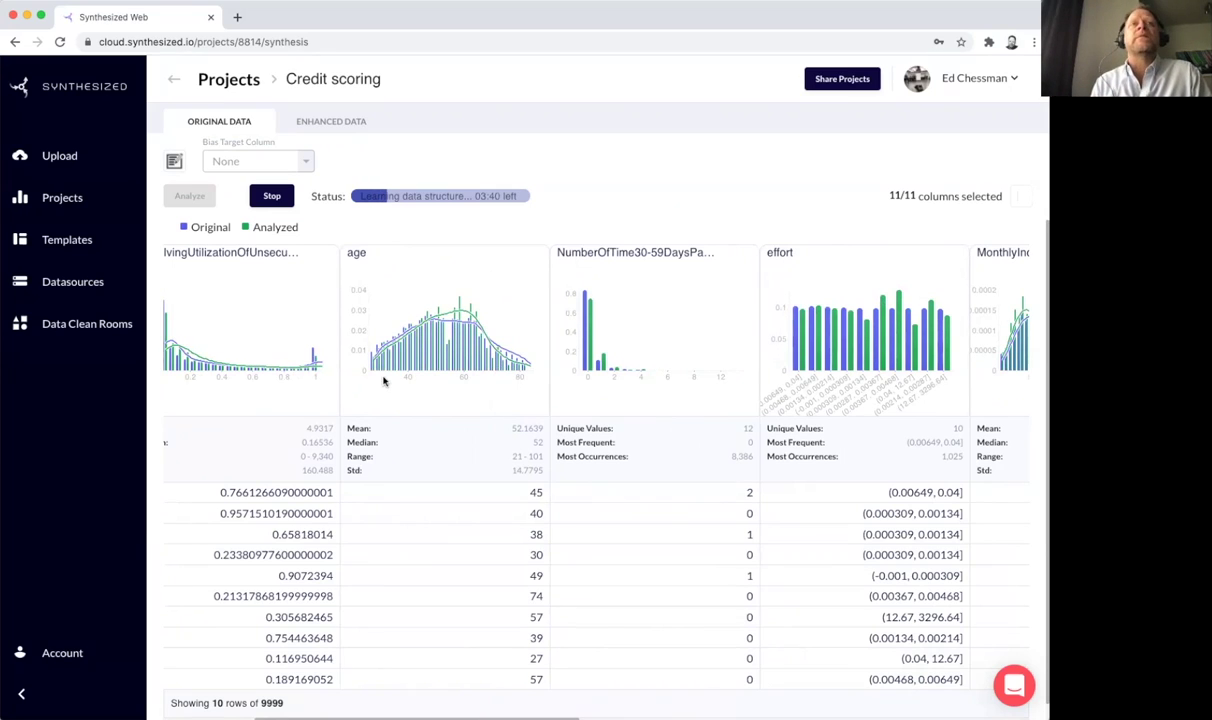
{"action": "scroll", "coordinate": [383, 381], "scroll_direction": "left", "scroll_amount": 5}
Step: Open the already analyzed Credit scoring (23) project and show its enhanced data settings
{"action": "left_click", "coordinate": [72, 202]}
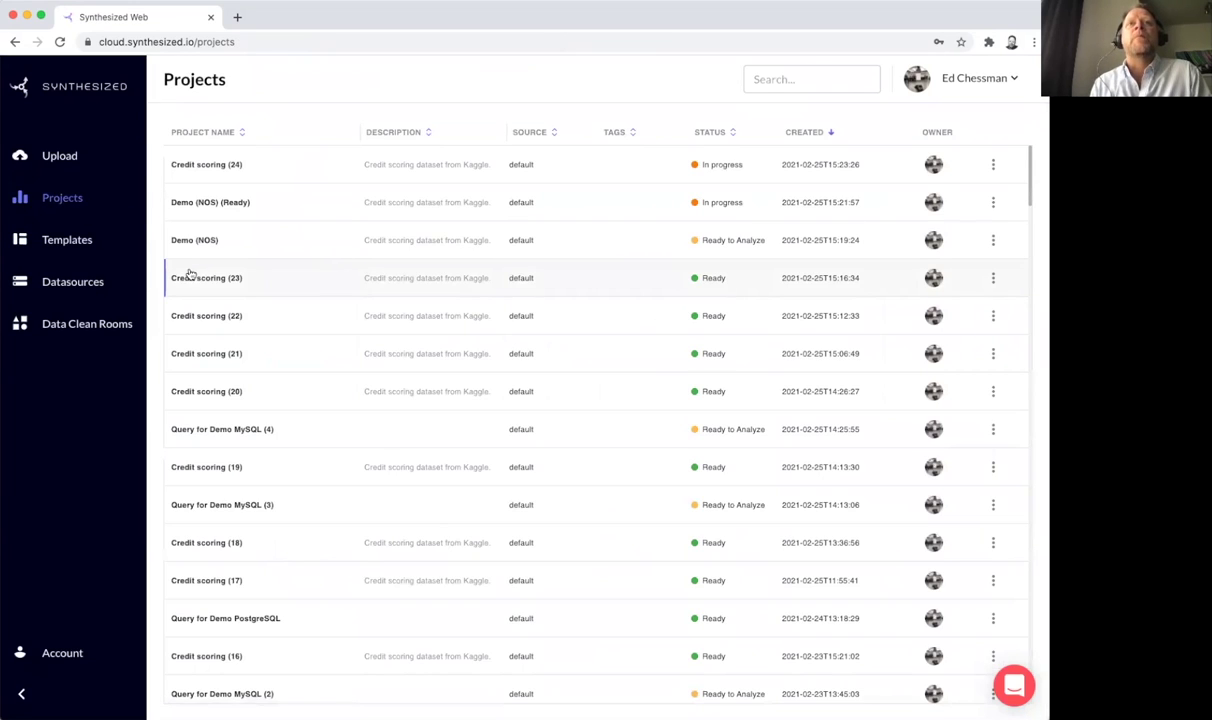
{"action": "left_click", "coordinate": [188, 276]}
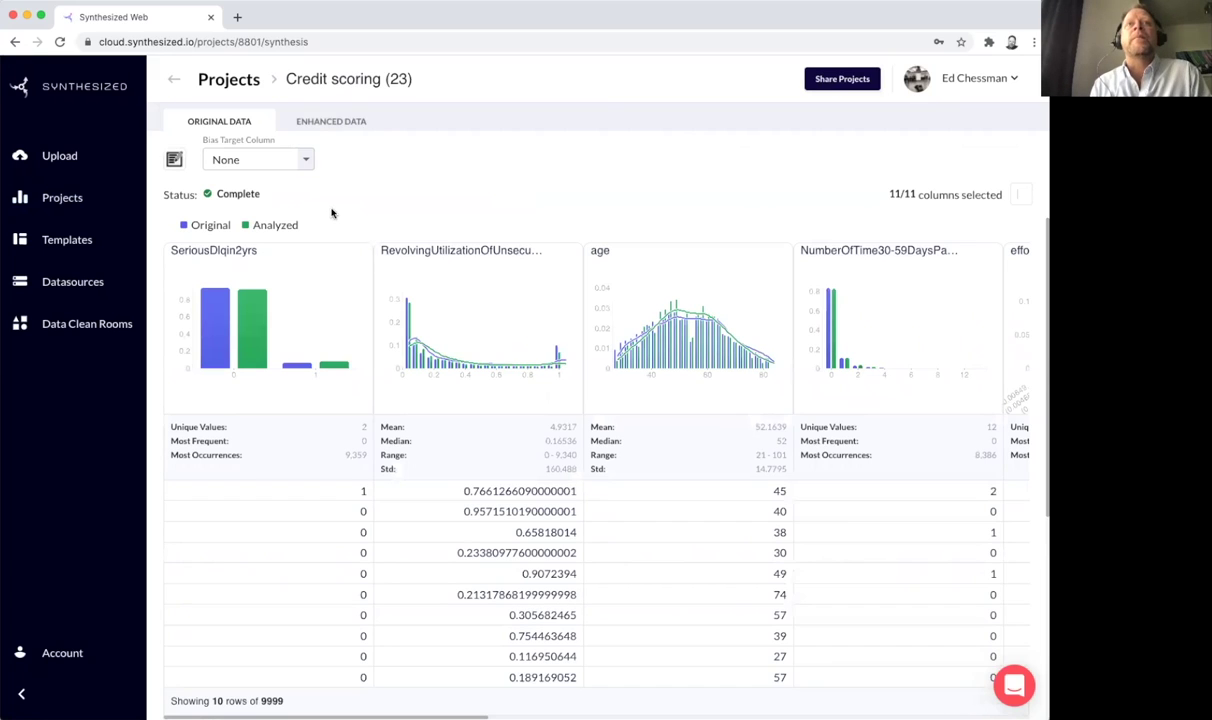
{"action": "left_click", "coordinate": [355, 122]}
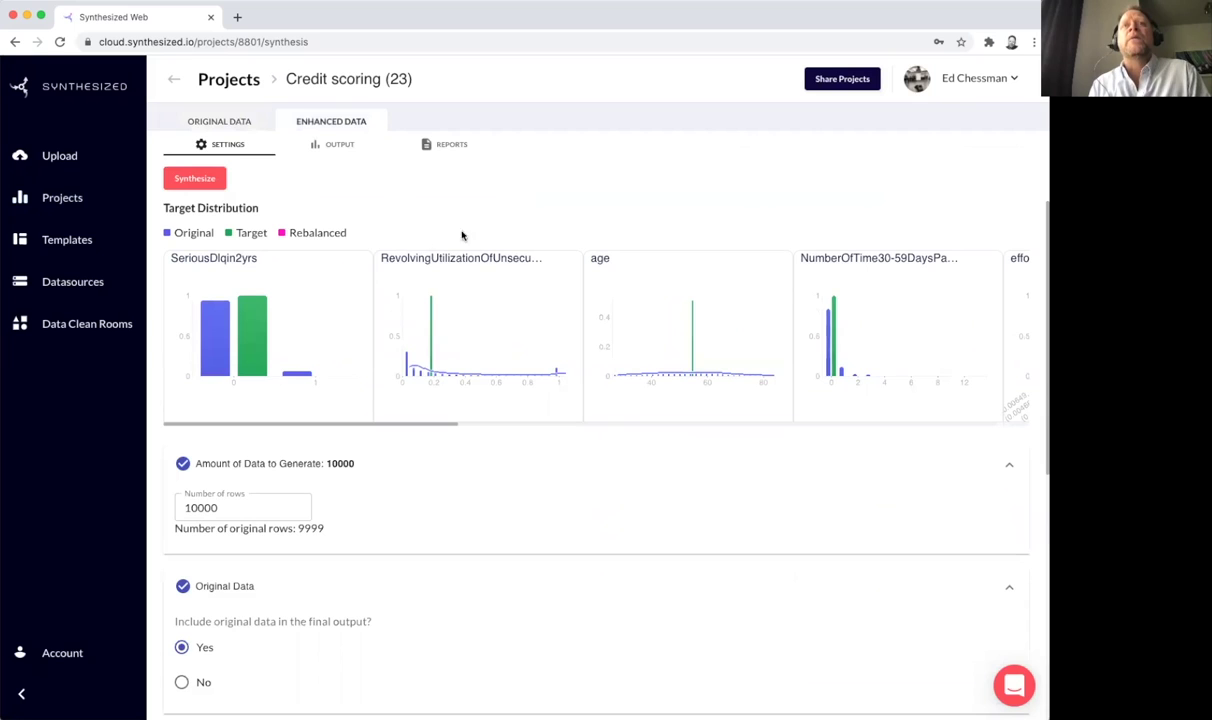
Step: Set the number of rows to generate to 20000 and exclude the original data from the final output
{"action": "scroll", "coordinate": [526, 517], "scroll_direction": "down", "scroll_amount": 3}
{"action": "left_click", "coordinate": [233, 379]}
{"action": "double_click", "coordinate": [197, 380]}
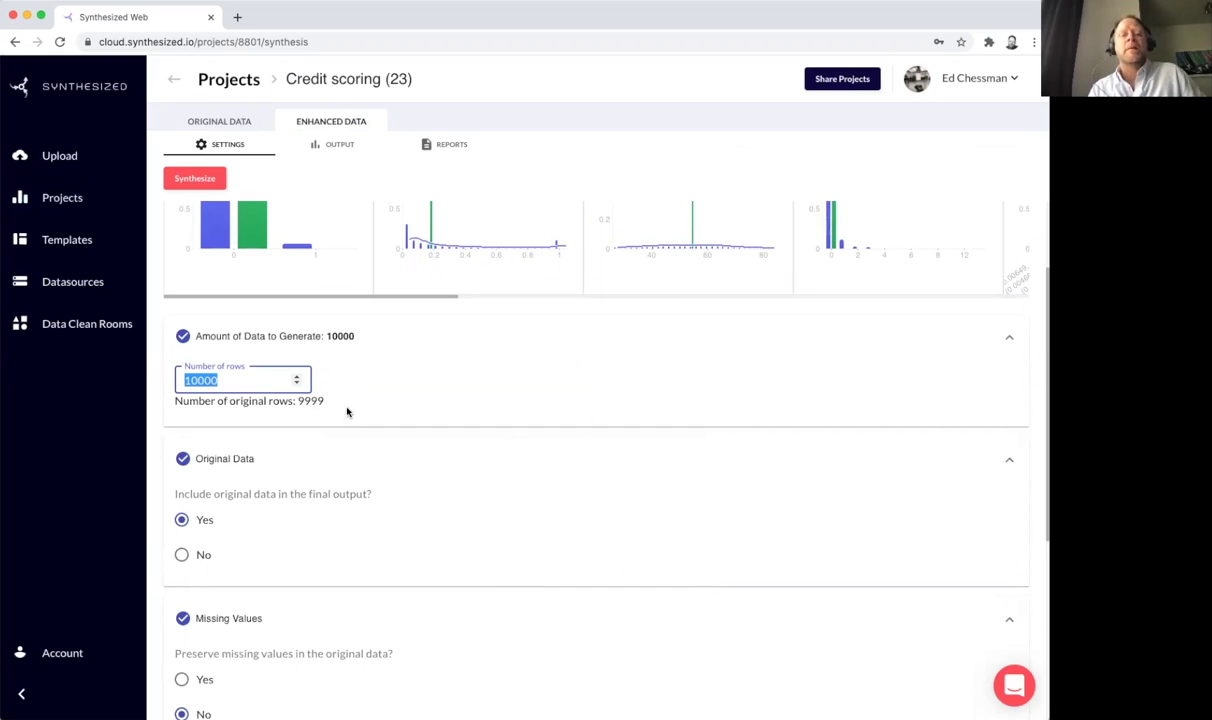
{"action": "type", "text": "20000"}
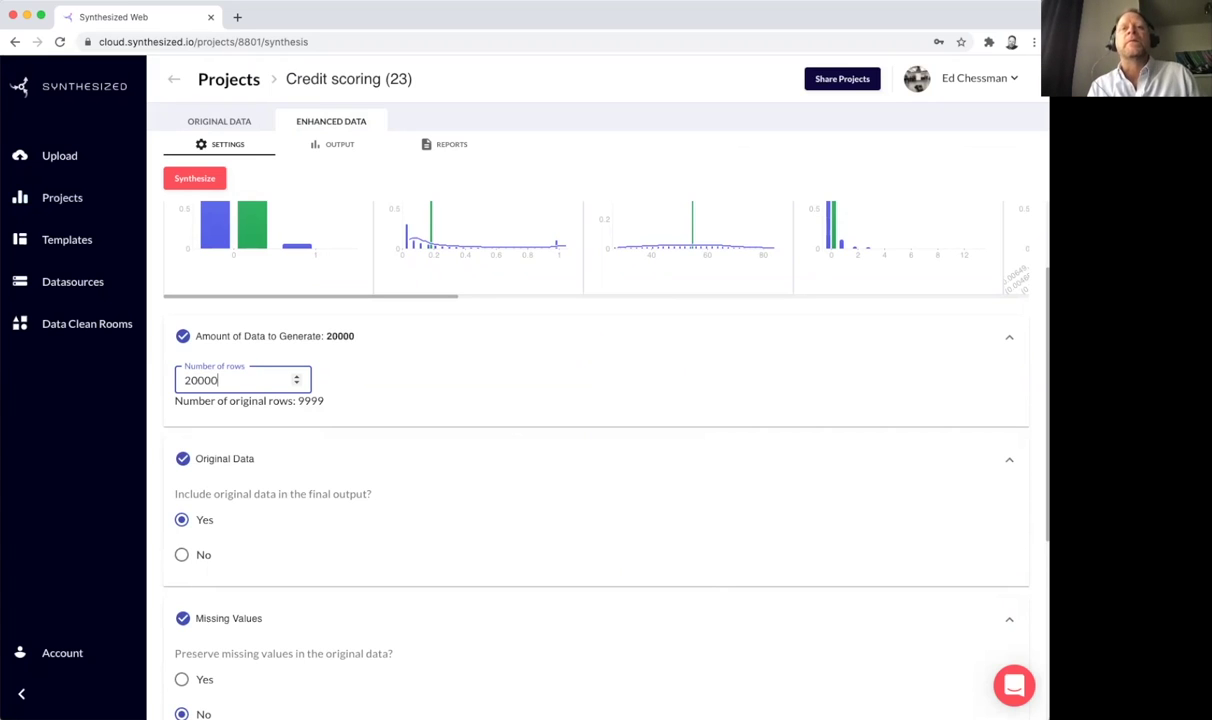
{"action": "scroll", "coordinate": [388, 444], "scroll_direction": "down", "scroll_amount": 2}
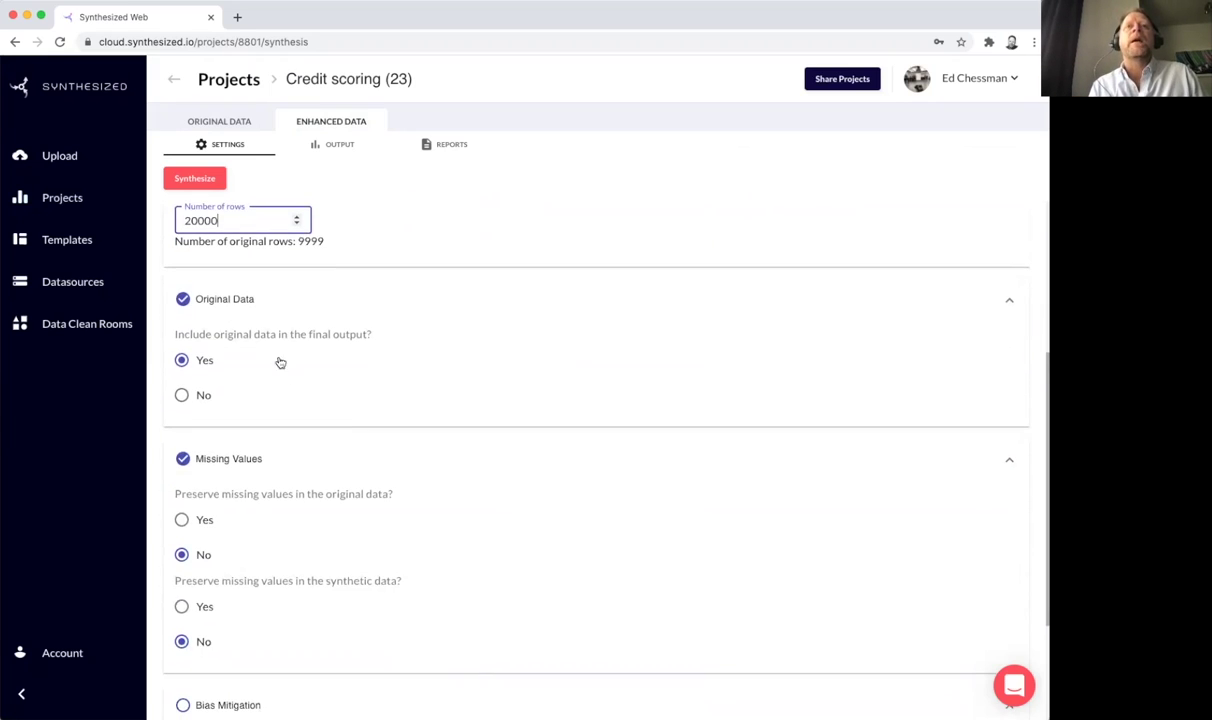
{"action": "left_click", "coordinate": [181, 395]}
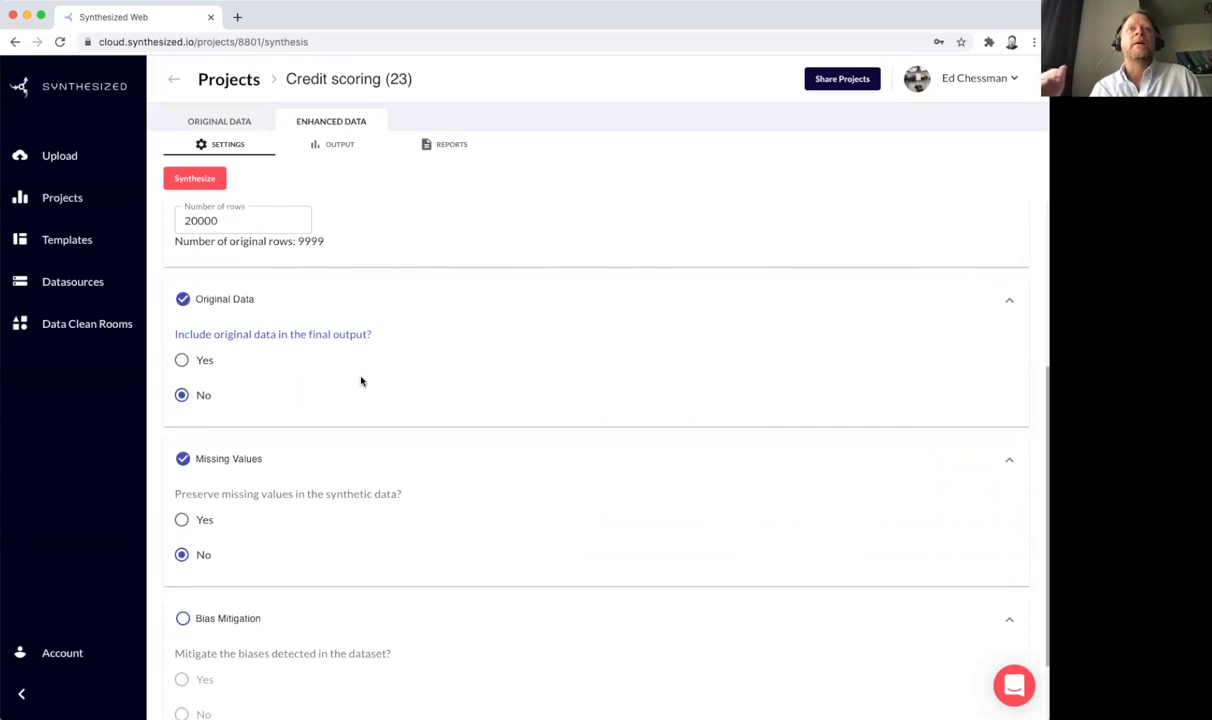
{"action": "scroll", "coordinate": [413, 478], "scroll_direction": "down", "scroll_amount": 1}
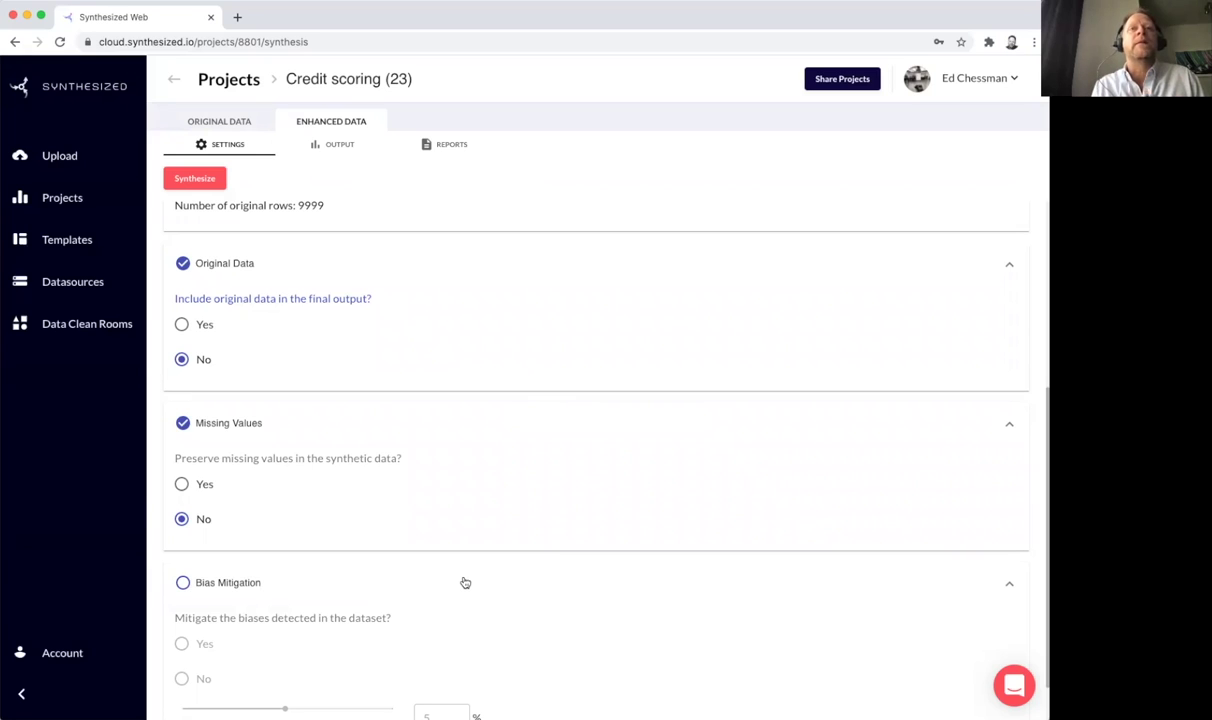
Step: Rebalance the target distribution of SeriousDlqin2yrs by lowering the share of value 0 to just under one half
{"action": "scroll", "coordinate": [541, 365], "scroll_direction": "up", "scroll_amount": 5}
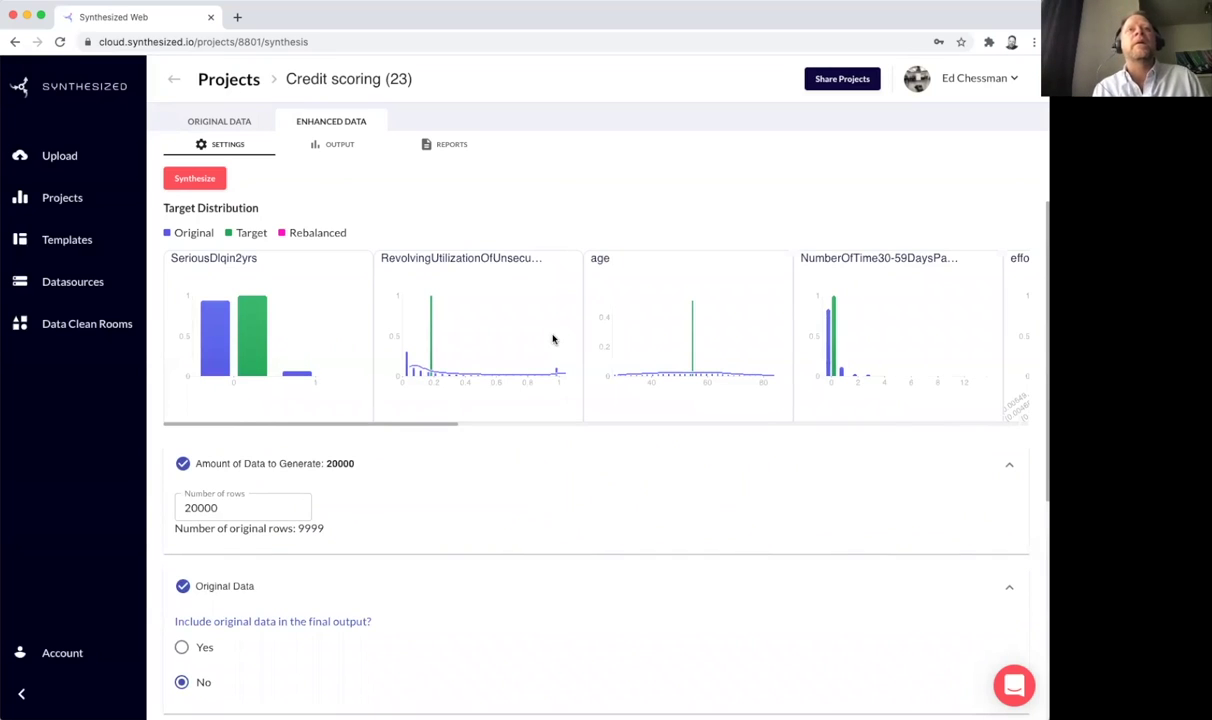
{"action": "mouse_move", "coordinate": [259, 305]}
{"action": "left_click_drag", "start_coordinate": [252, 297], "coordinate": [251, 338]}
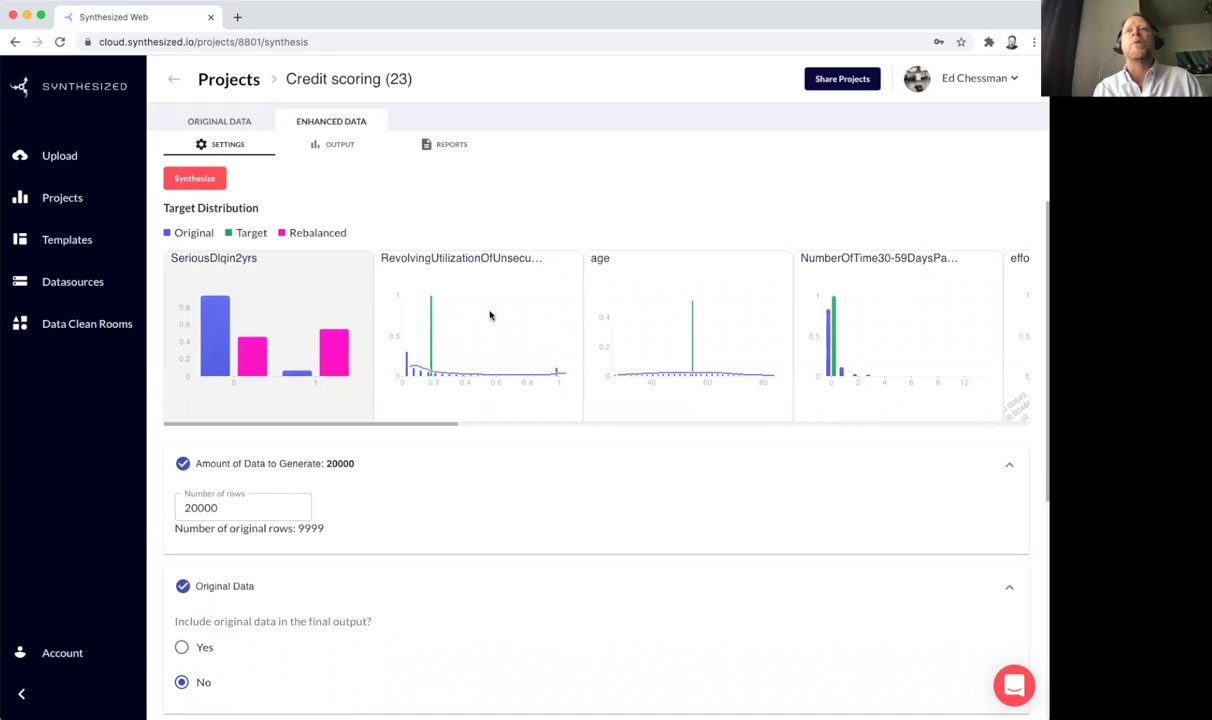
{"action": "scroll", "coordinate": [552, 298], "scroll_direction": "right", "scroll_amount": 5}
{"action": "scroll", "coordinate": [552, 298], "scroll_direction": "right", "scroll_amount": 10}
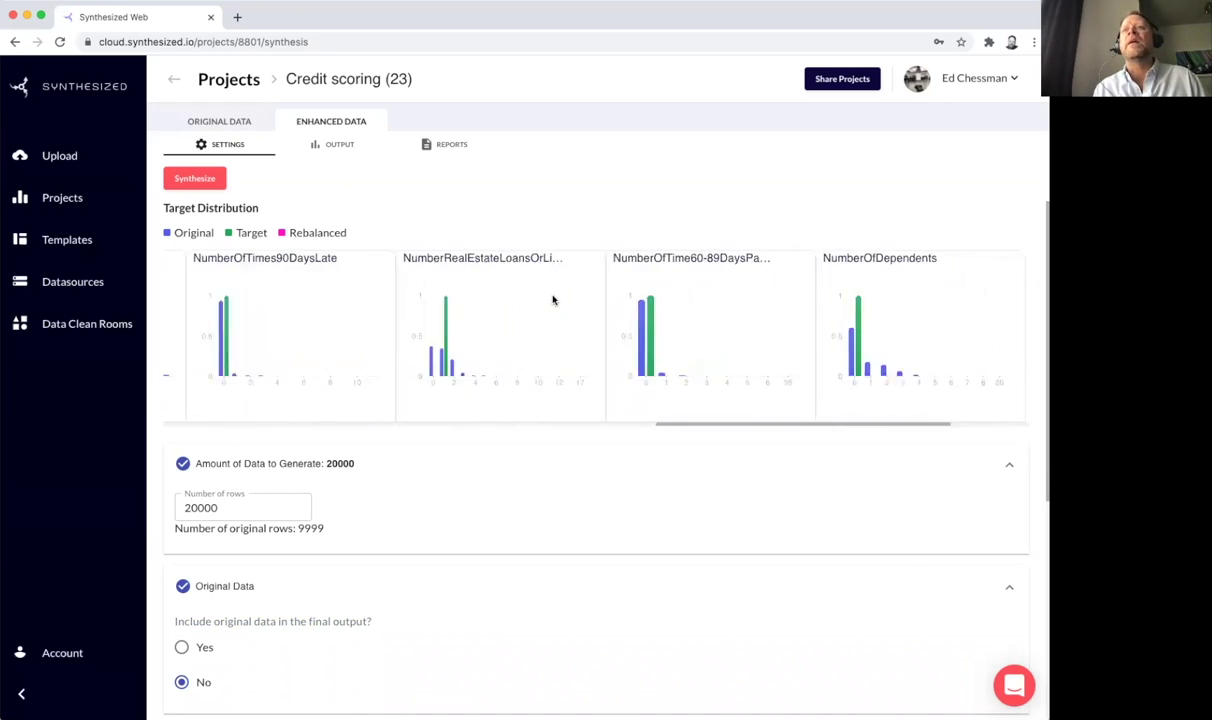
{"action": "scroll", "coordinate": [553, 299], "scroll_direction": "left", "scroll_amount": 15}
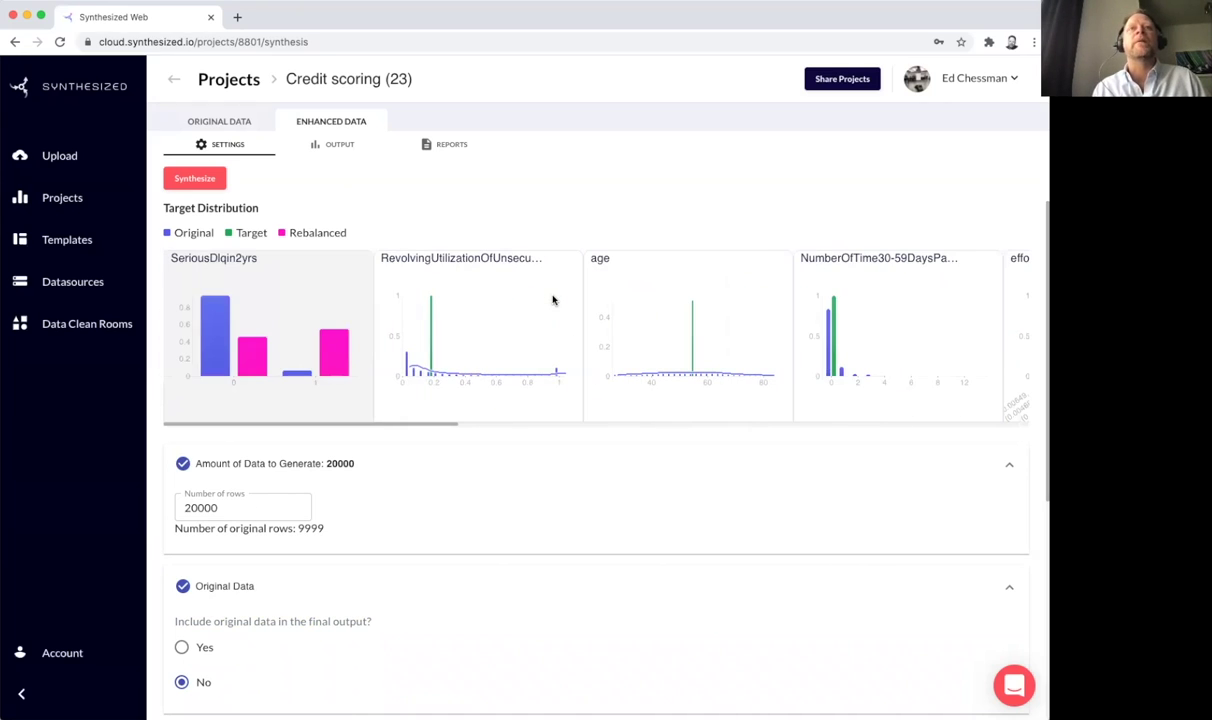
Step: Synthesize the data with the configured settings and view the generated output table
{"action": "left_click", "coordinate": [219, 183]}
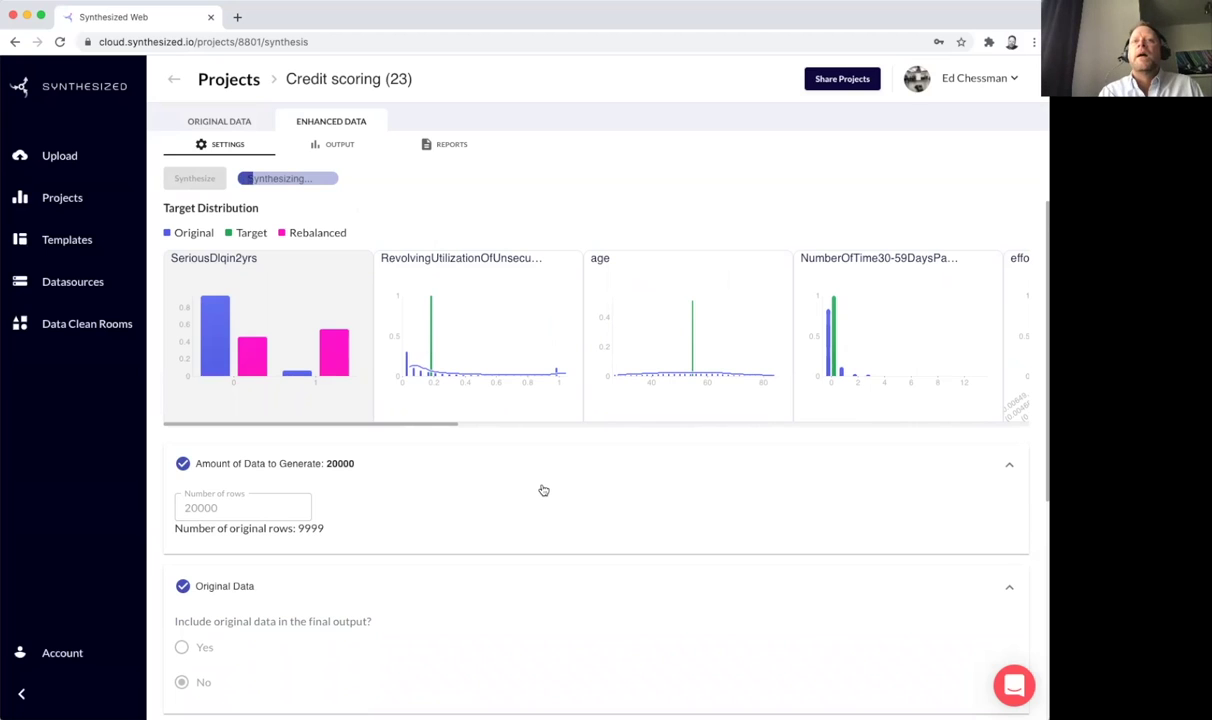
{"action": "scroll", "coordinate": [541, 490], "scroll_direction": "down", "scroll_amount": 5}
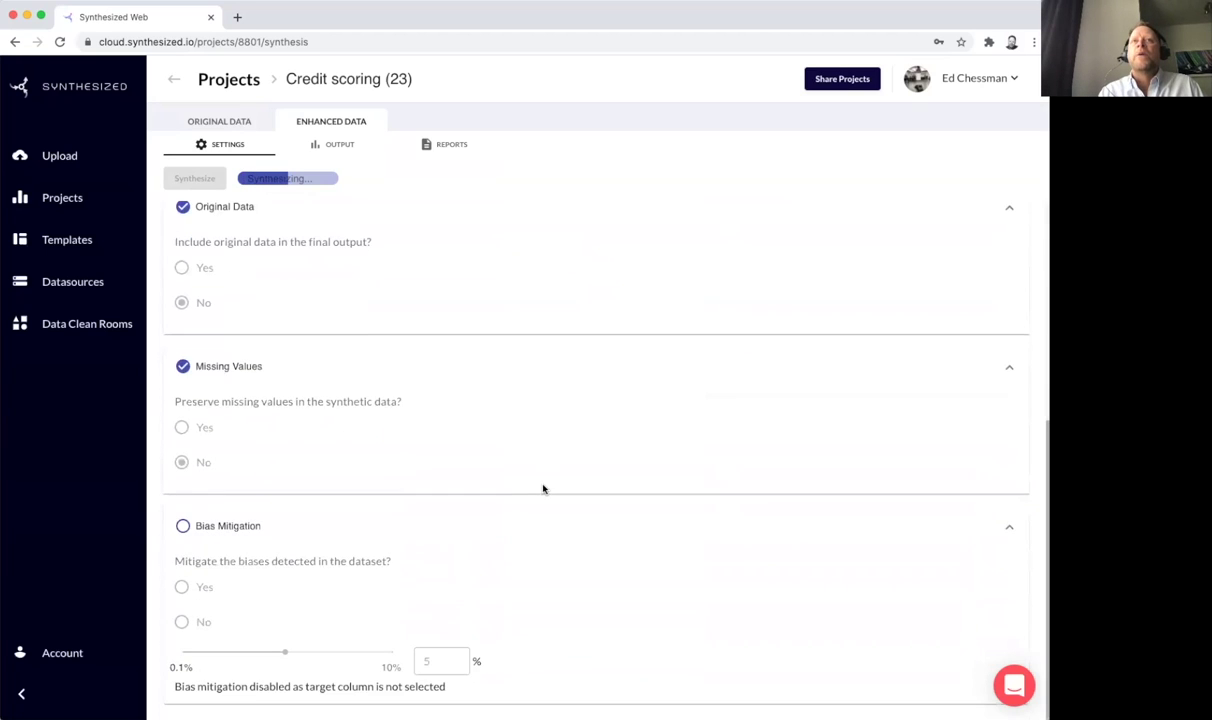
{"action": "scroll", "coordinate": [543, 488], "scroll_direction": "up", "scroll_amount": 4}
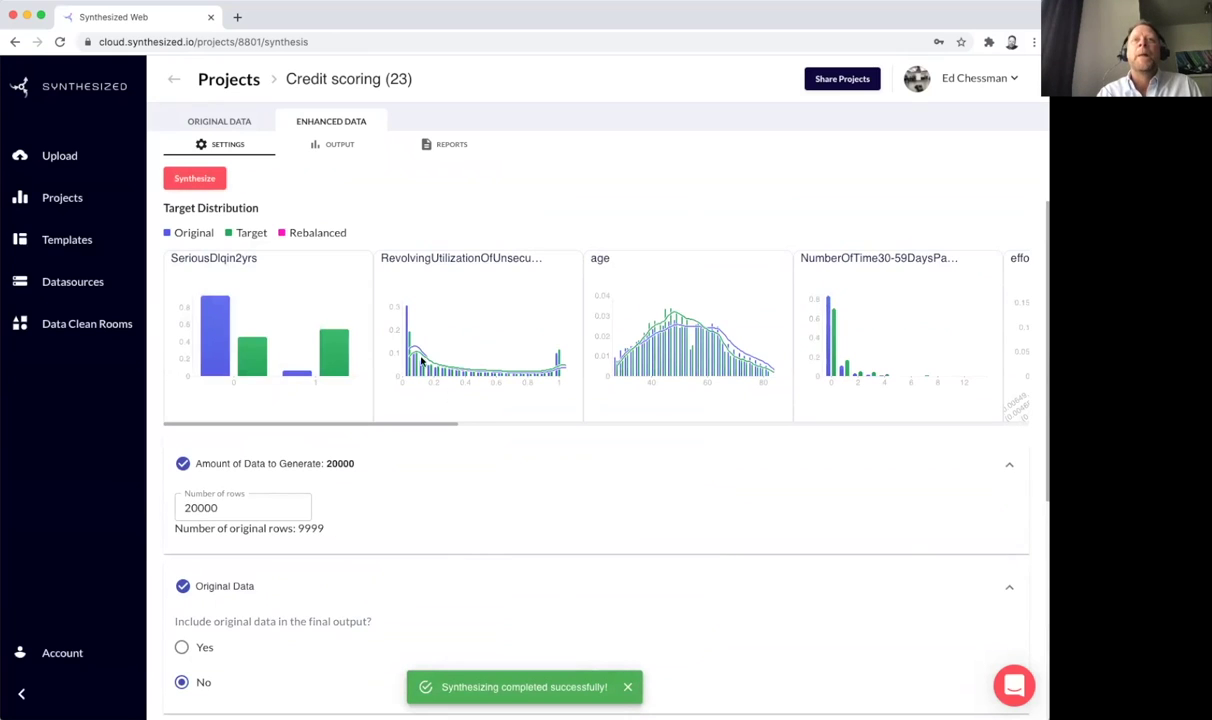
{"action": "left_click", "coordinate": [346, 151]}
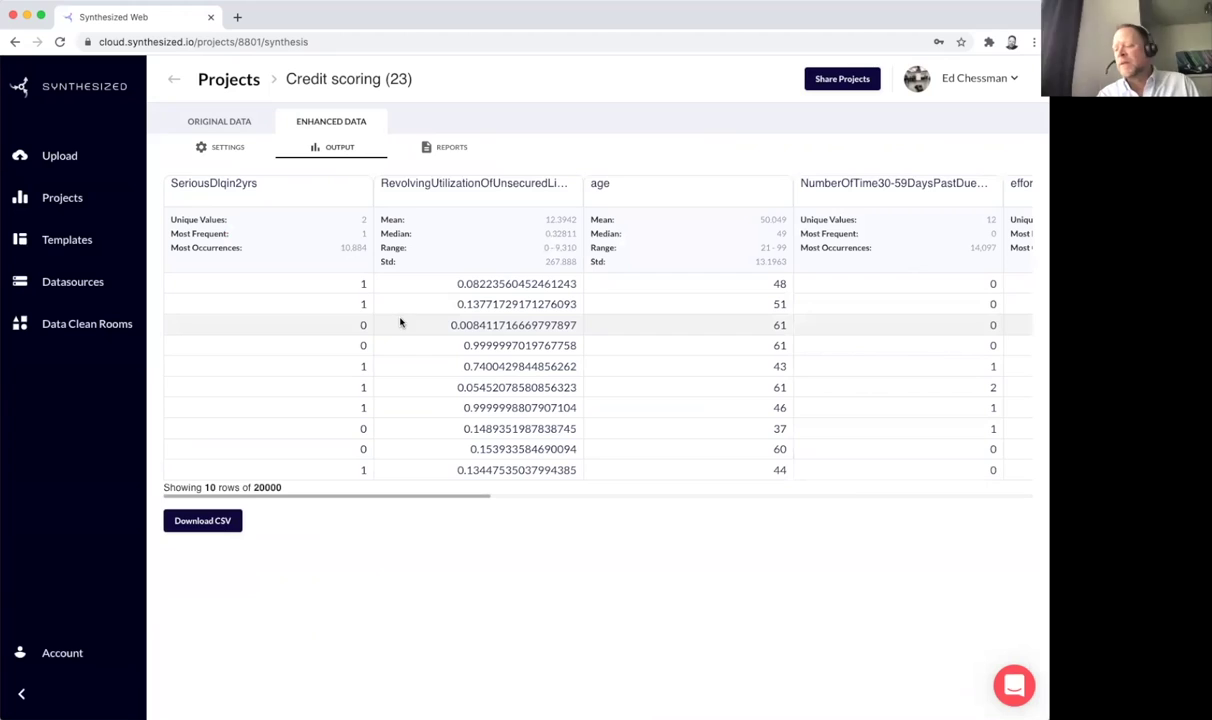
Step: Generate a correlation report comparing age, MonthlyIncome and NumberOfOpenCreditLinesAndLoans in the original and synthetic data
{"action": "left_click", "coordinate": [455, 150]}
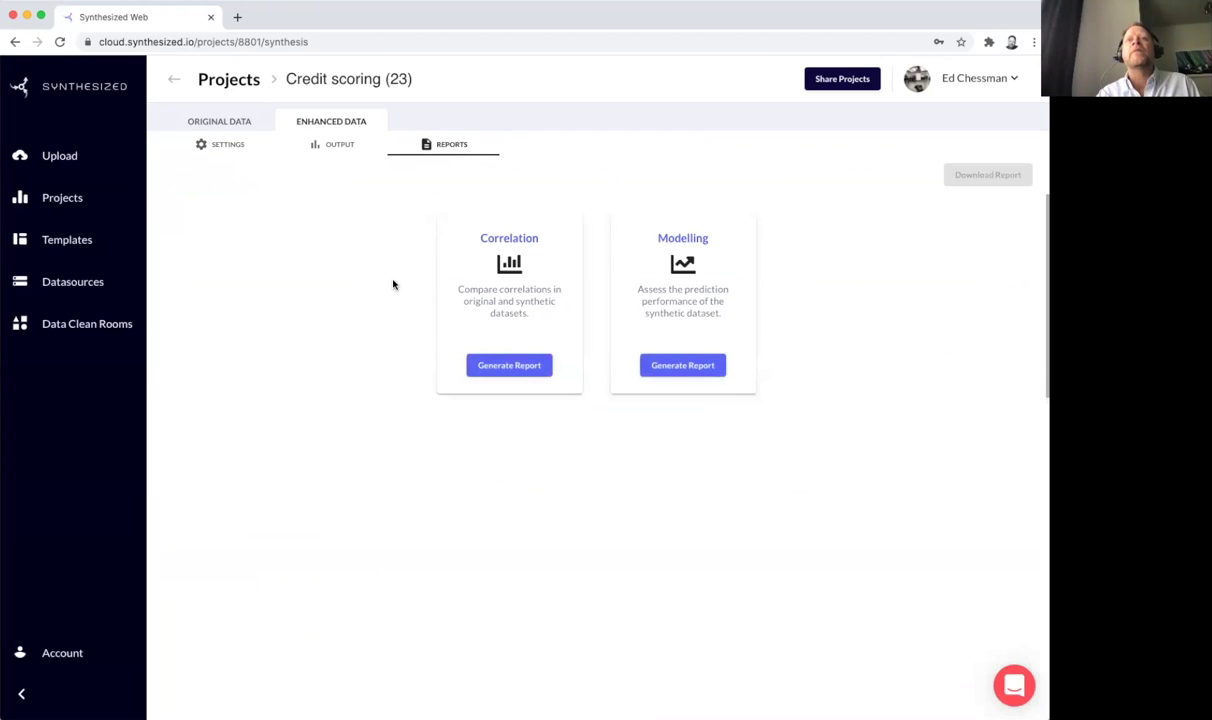
{"action": "left_click", "coordinate": [495, 366]}
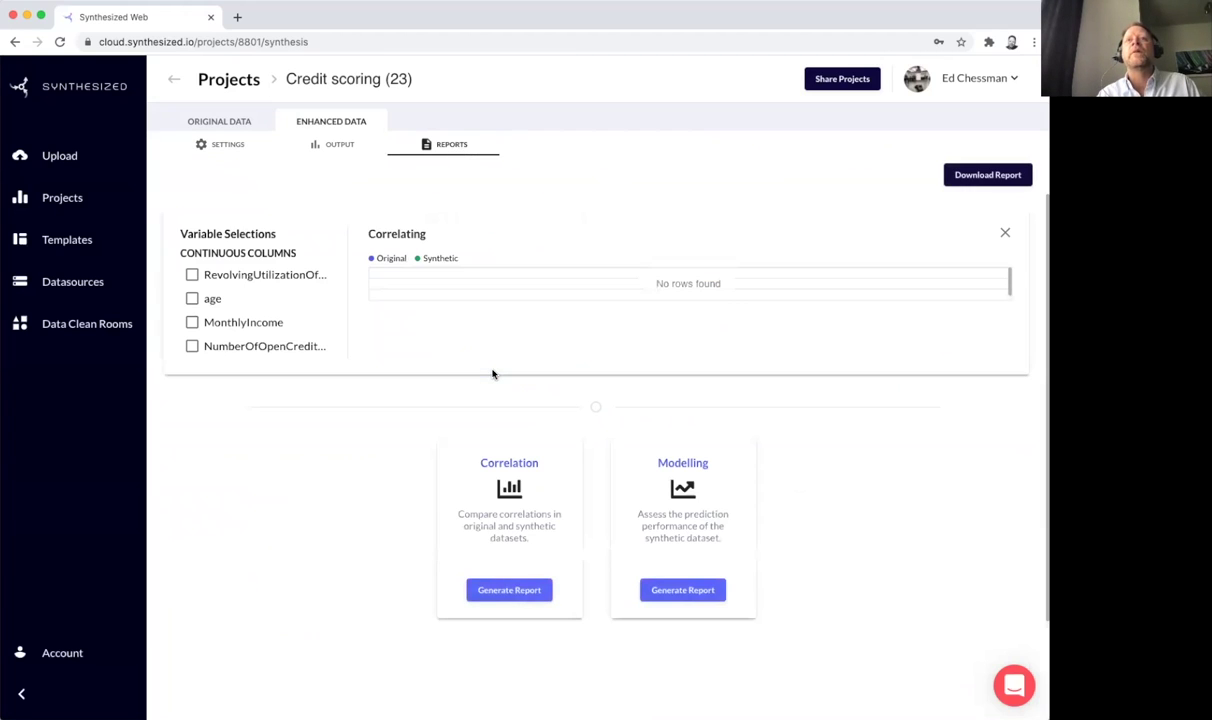
{"action": "left_click", "coordinate": [191, 298]}
{"action": "left_click", "coordinate": [191, 323]}
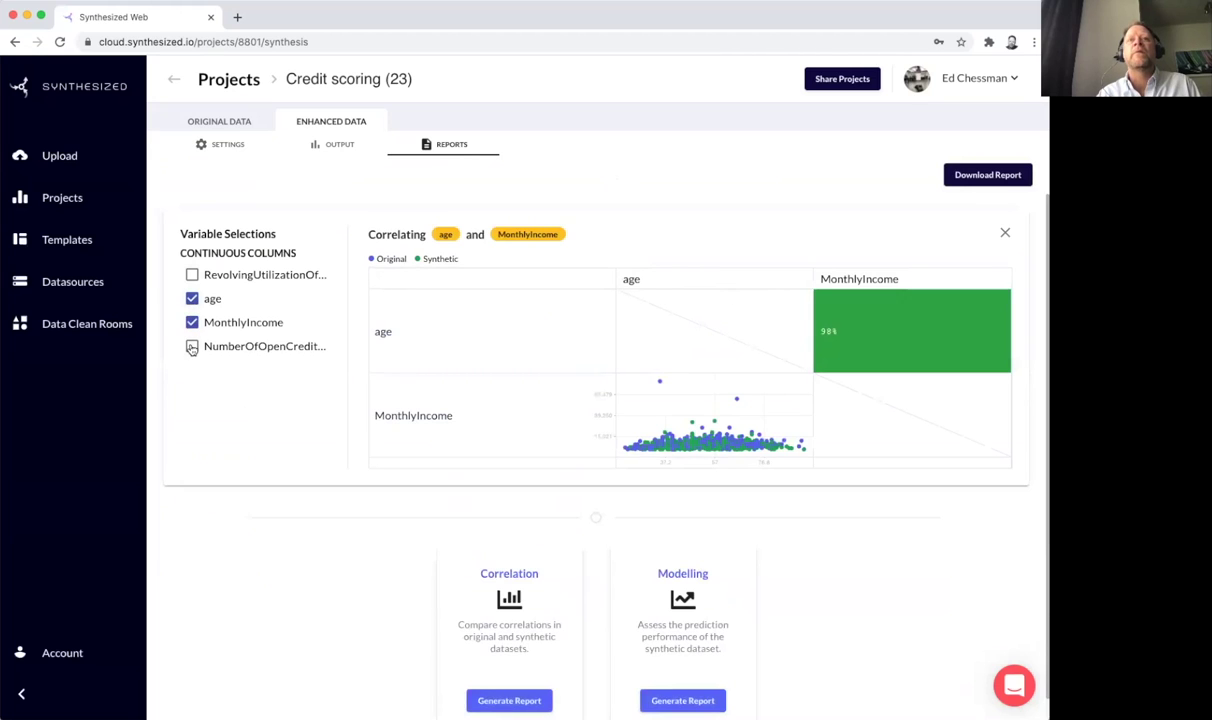
{"action": "left_click", "coordinate": [191, 346]}
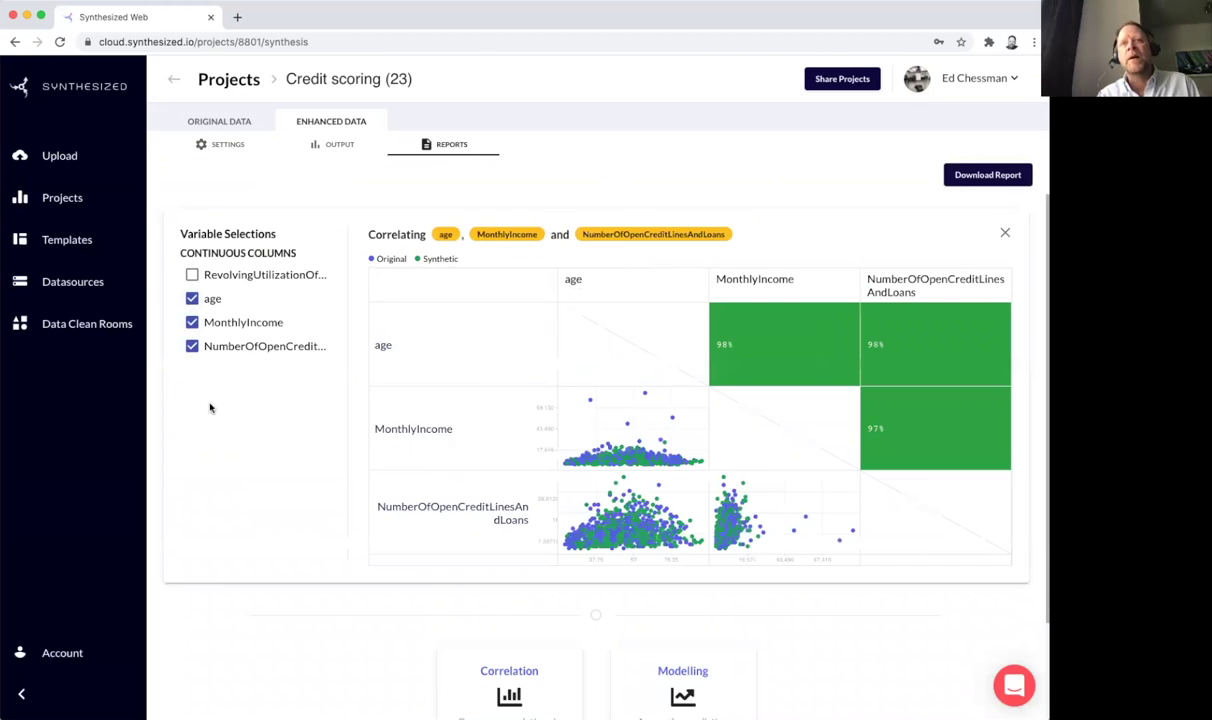
{"action": "scroll", "coordinate": [209, 406], "scroll_direction": "down", "scroll_amount": 3}
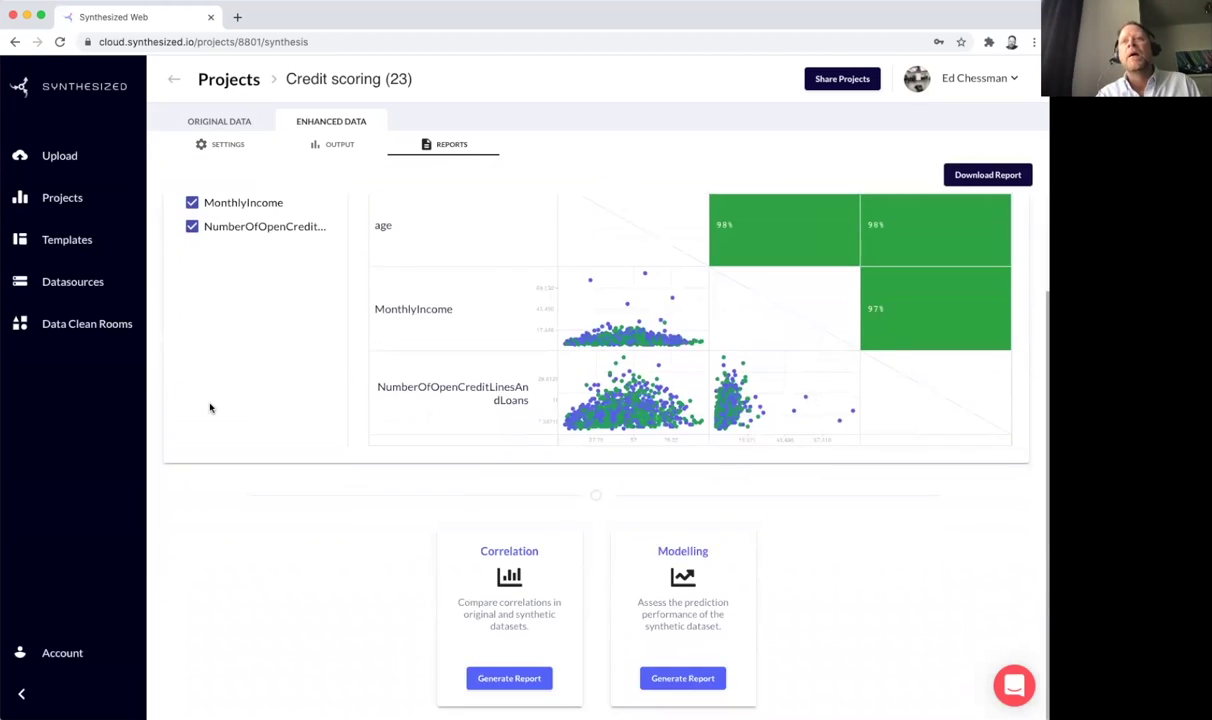
Step: Generate a modelling report for SeriousDlqin2yrs and review its explanatory variables and available model types
{"action": "left_click", "coordinate": [682, 678]}
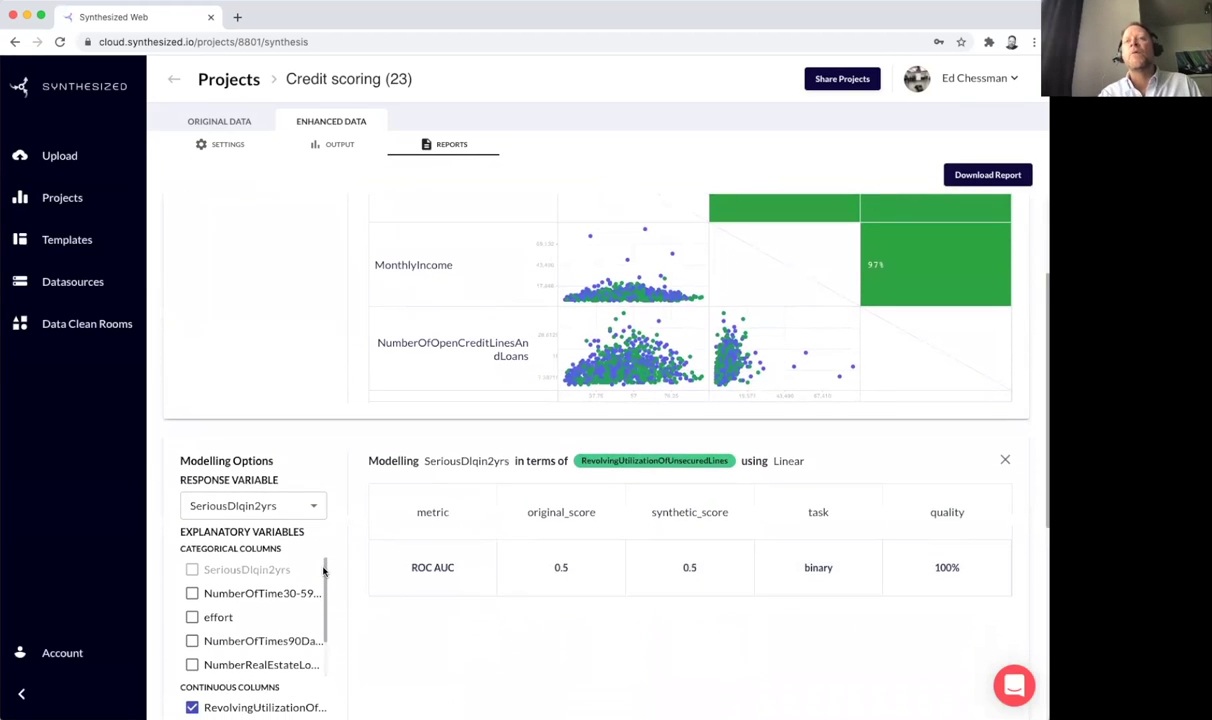
{"action": "scroll", "coordinate": [323, 571], "scroll_direction": "down", "scroll_amount": 3}
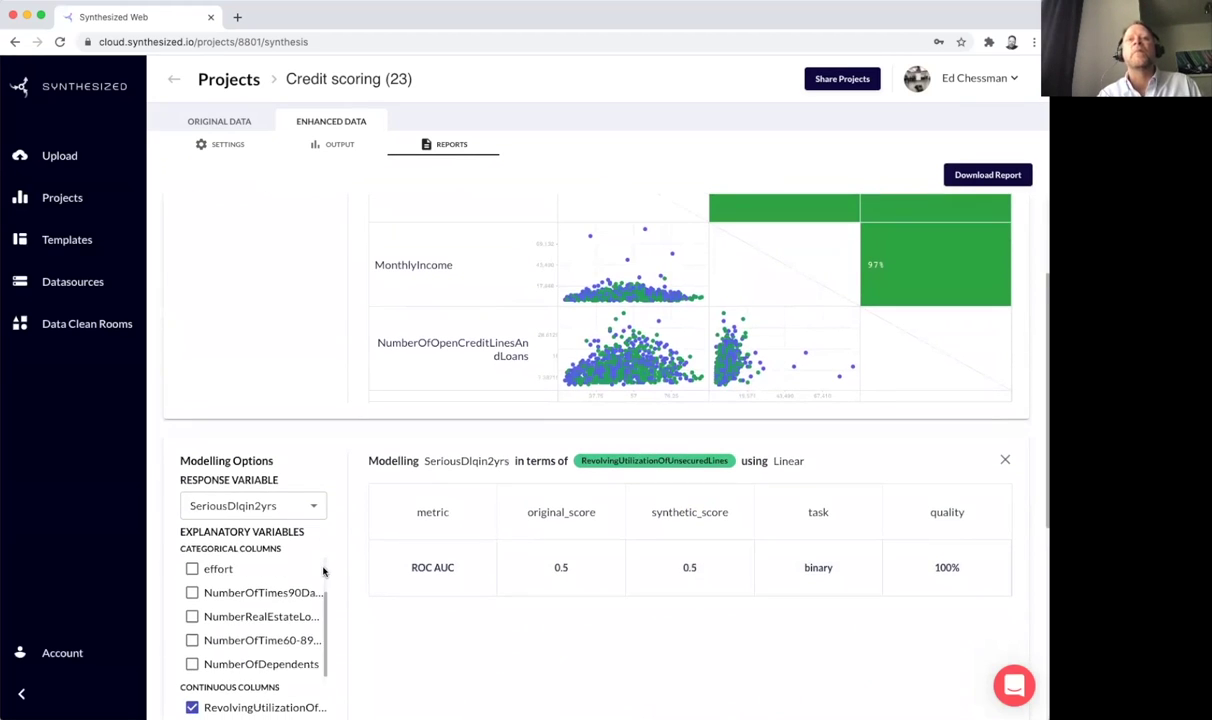
{"action": "scroll", "coordinate": [359, 614], "scroll_direction": "down", "scroll_amount": 3}
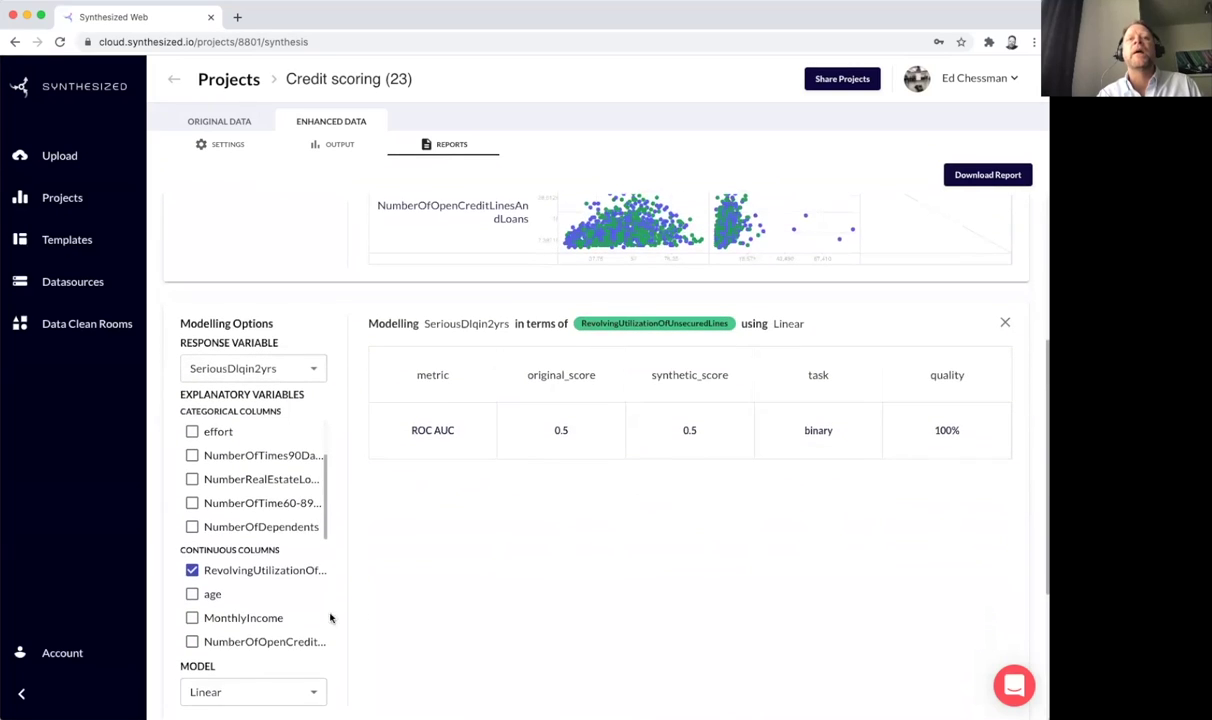
{"action": "left_click", "coordinate": [236, 685]}
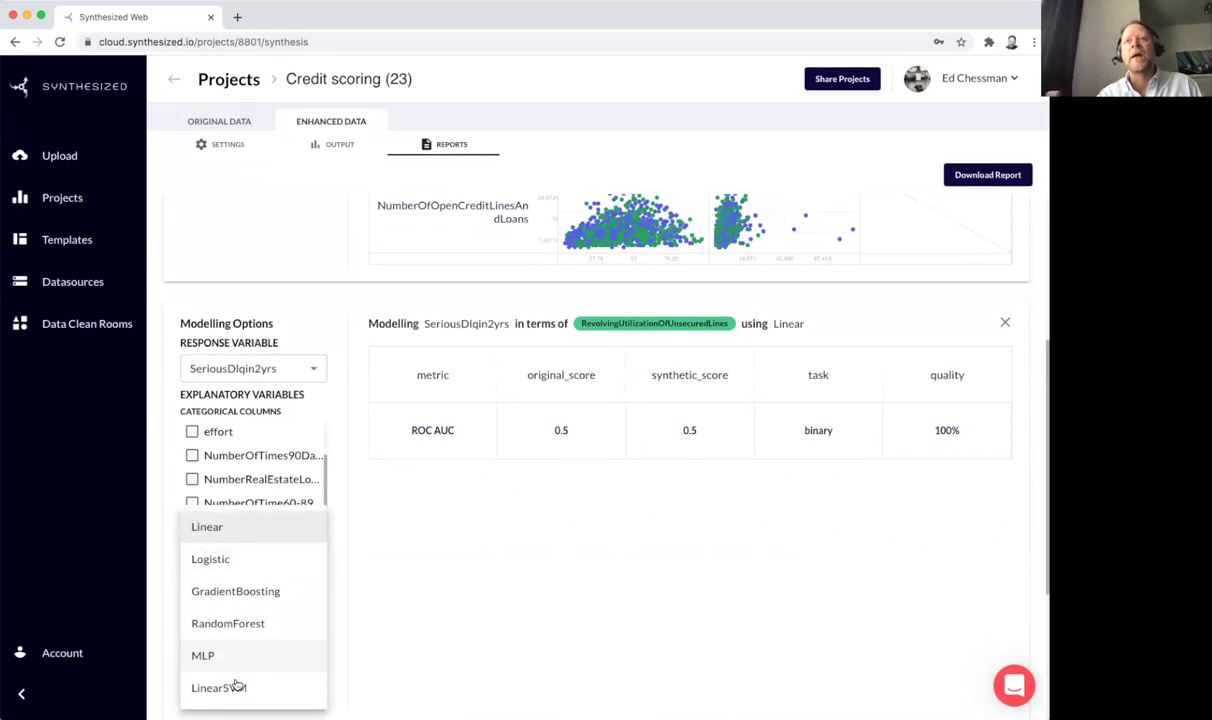
{"action": "left_click", "coordinate": [45, 399]}
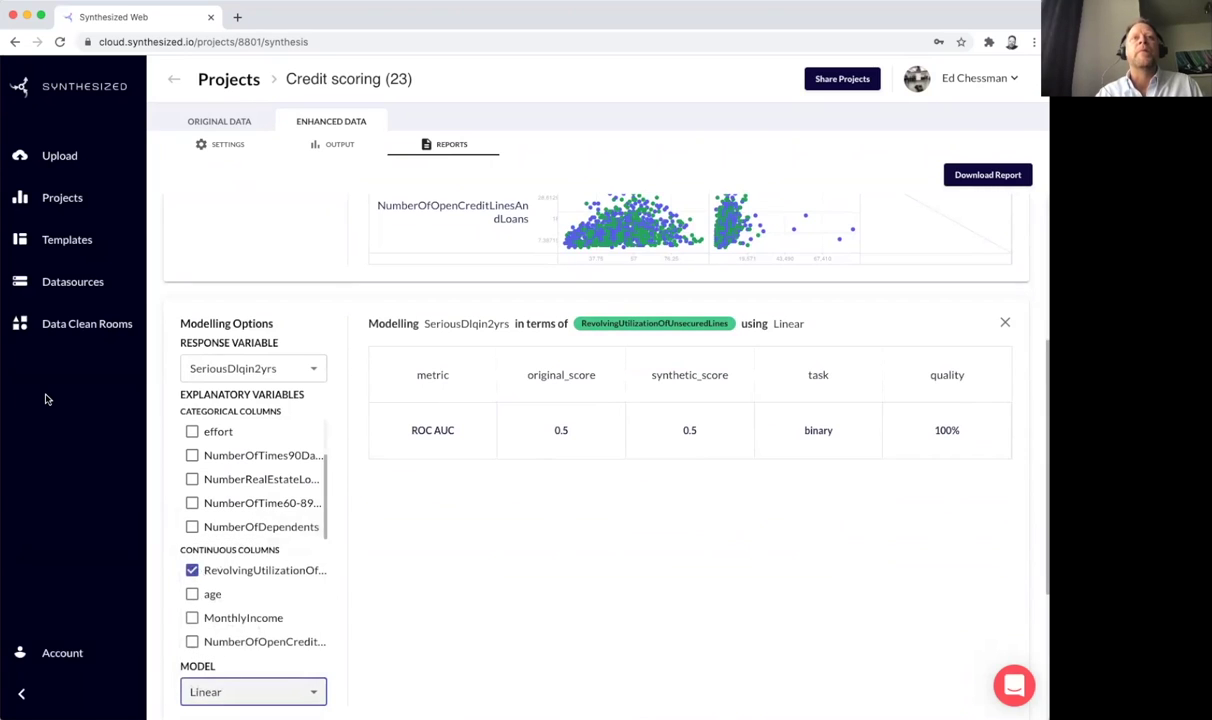
Step: Open the overview of data clean rooms
{"action": "left_click", "coordinate": [84, 338]}
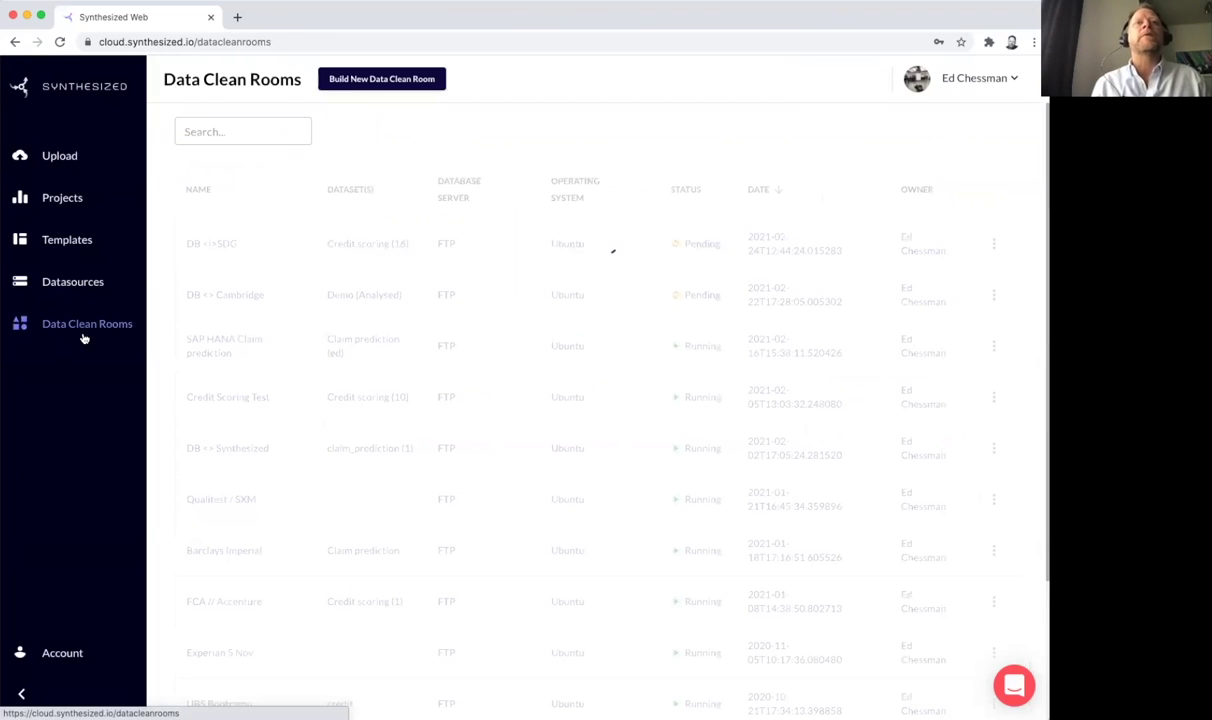